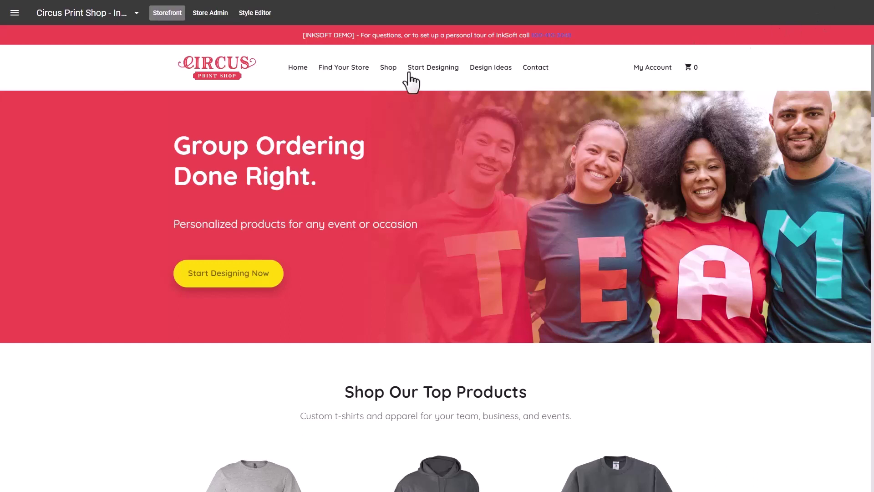
Step: Look over the list of available stores, then scroll down the home page
left_click(355, 70)
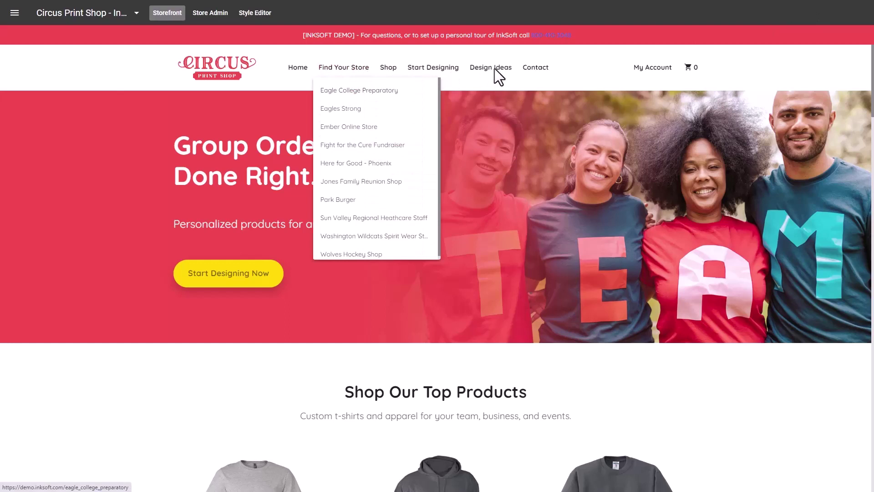
left_click(483, 81)
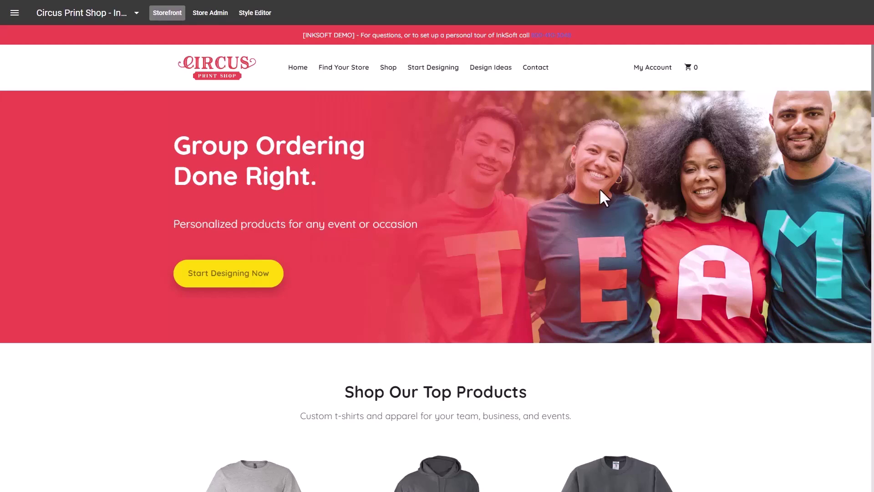
scroll(635, 226, "down", 10)
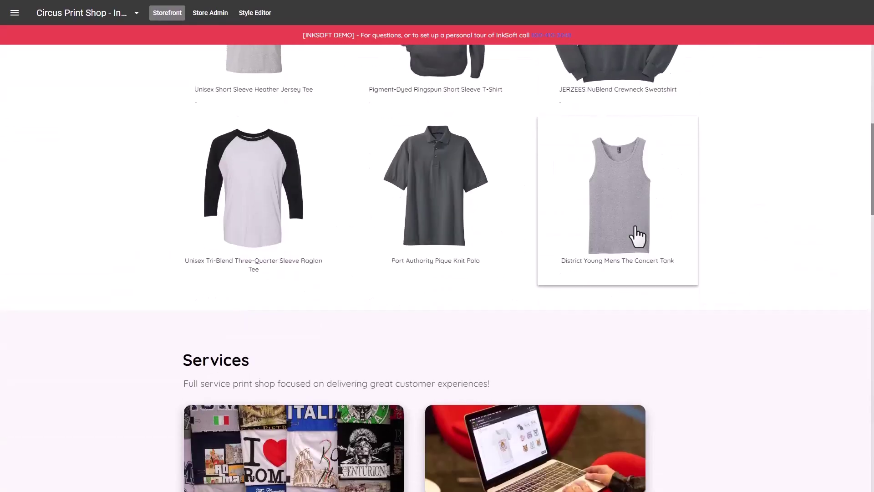
scroll(636, 227, "down", 10)
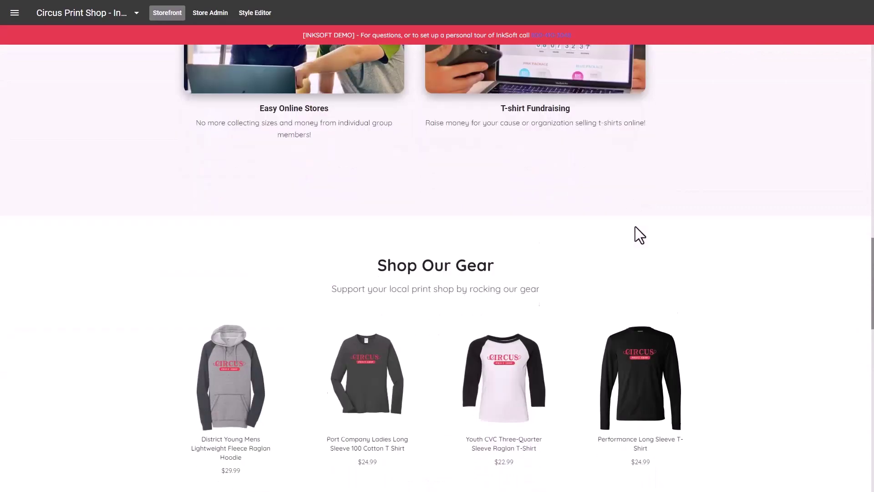
scroll(635, 226, "down", 6)
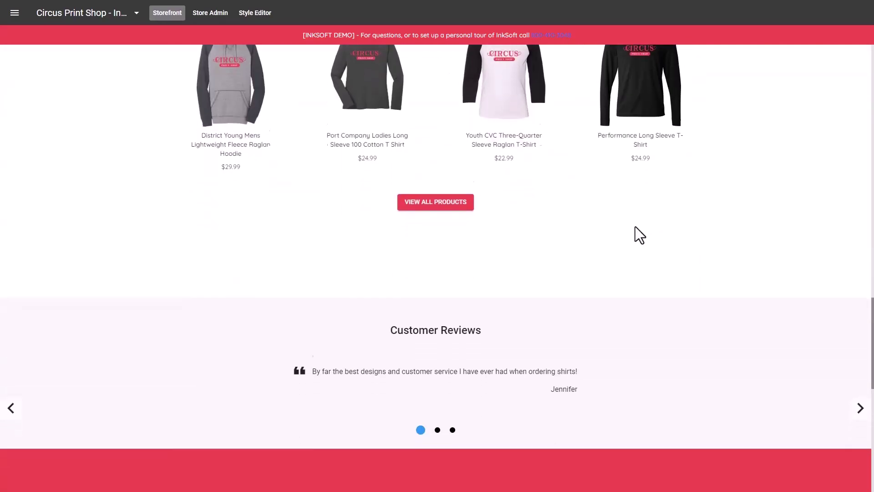
scroll(635, 235, "down", 3)
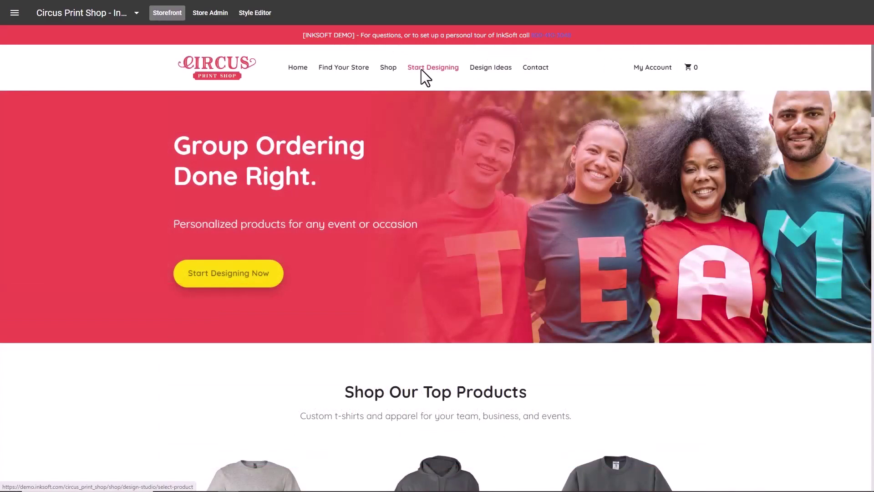
Step: Start a new custom design and browse the Select a product grid
left_click(440, 68)
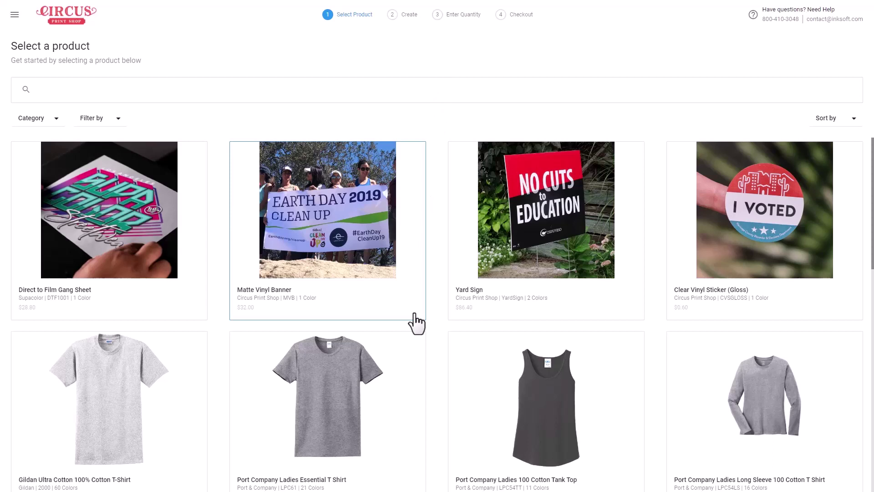
scroll(453, 323, "down", 7)
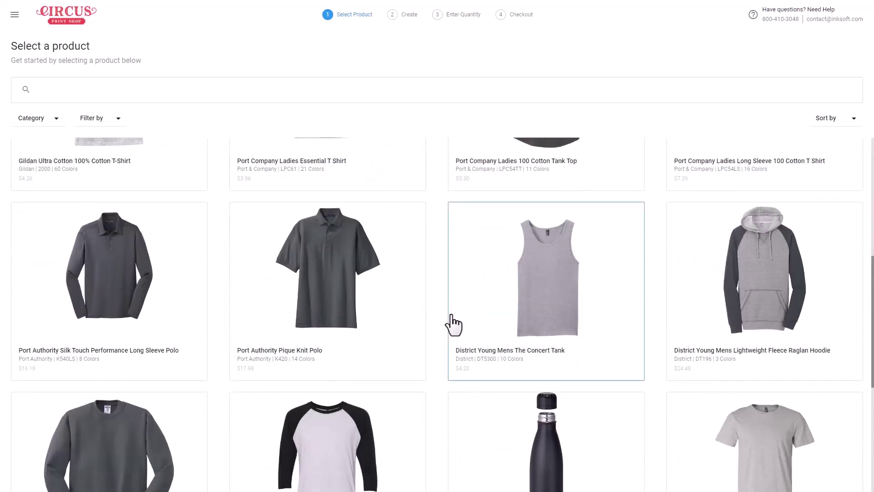
scroll(452, 323, "down", 4)
scroll(452, 323, "up", 11)
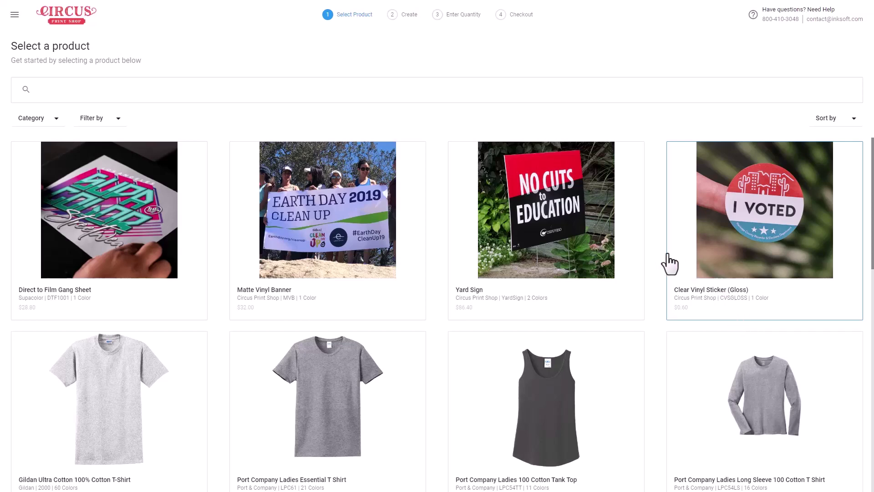
Step: Pick the Gildan Ultra Cotton T-Shirt, keep its colour as Ash, and begin designing
left_click(120, 392)
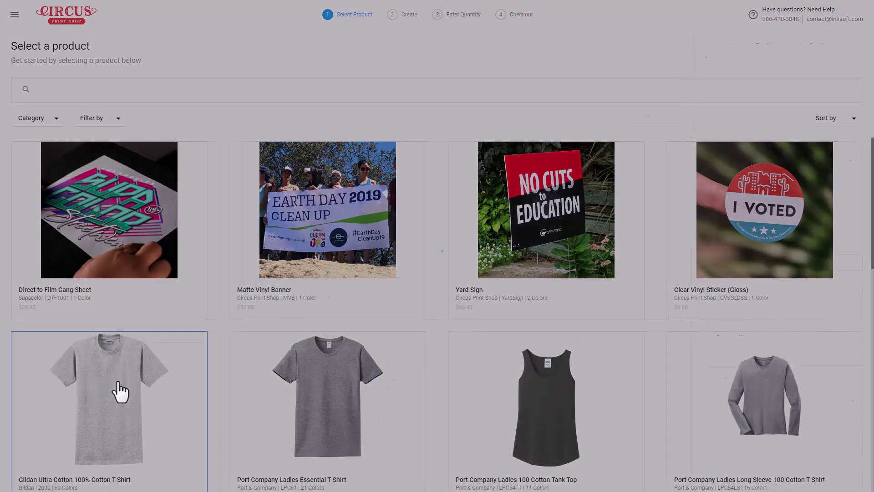
left_click(853, 266)
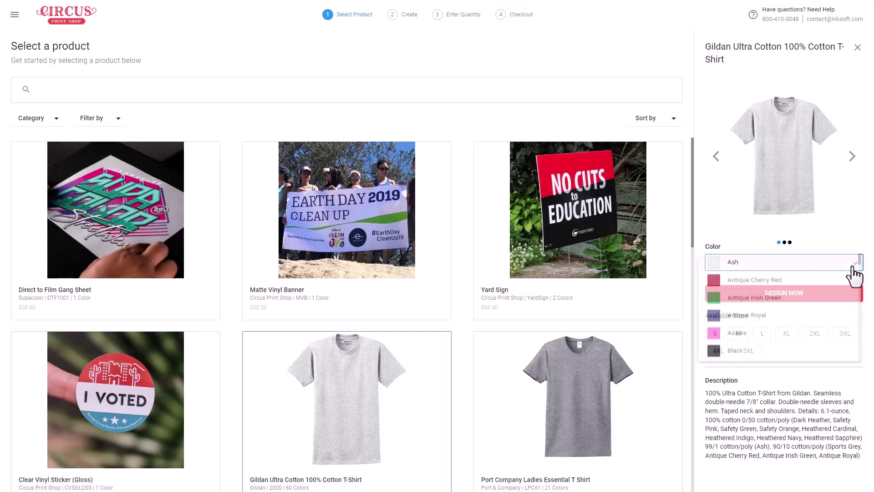
left_click(707, 221)
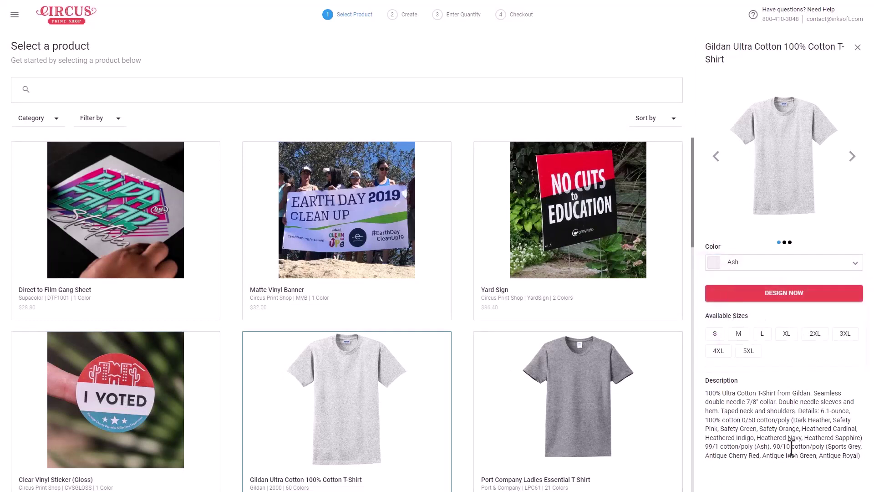
left_click(785, 295)
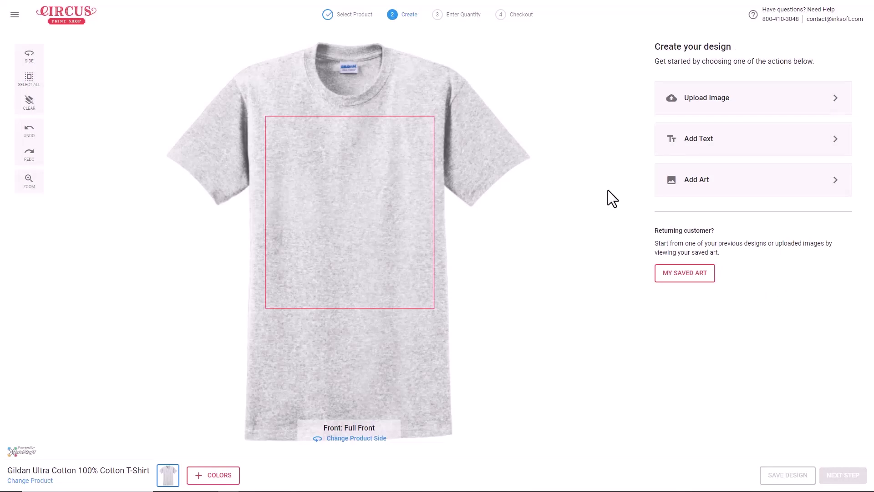
Step: Add and delete placeholder text, look at Add Art, then go to Upload Image
left_click(711, 141)
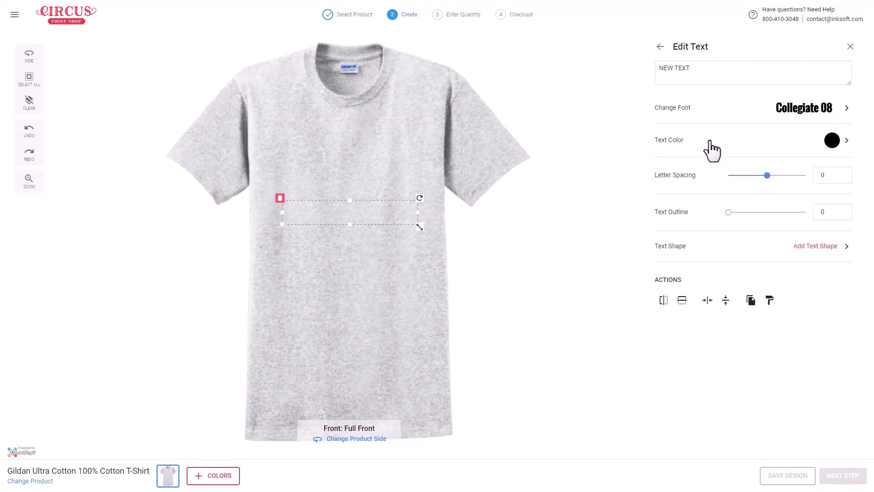
left_click(280, 199)
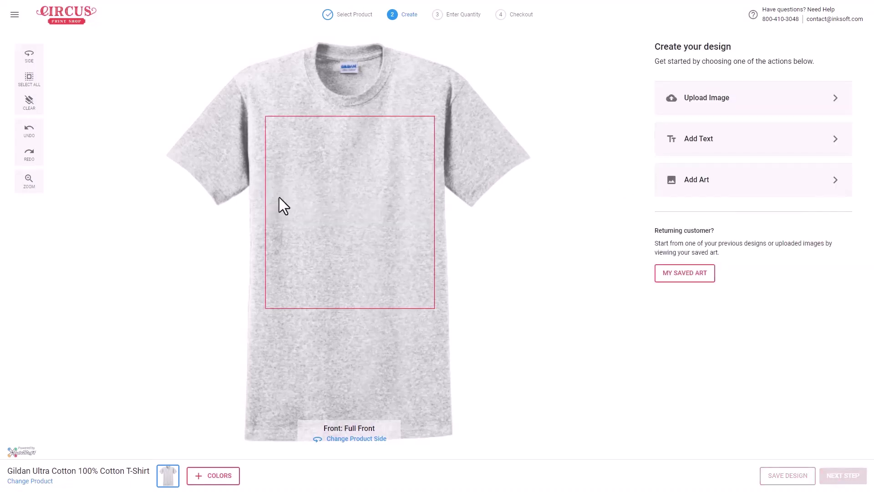
left_click(716, 186)
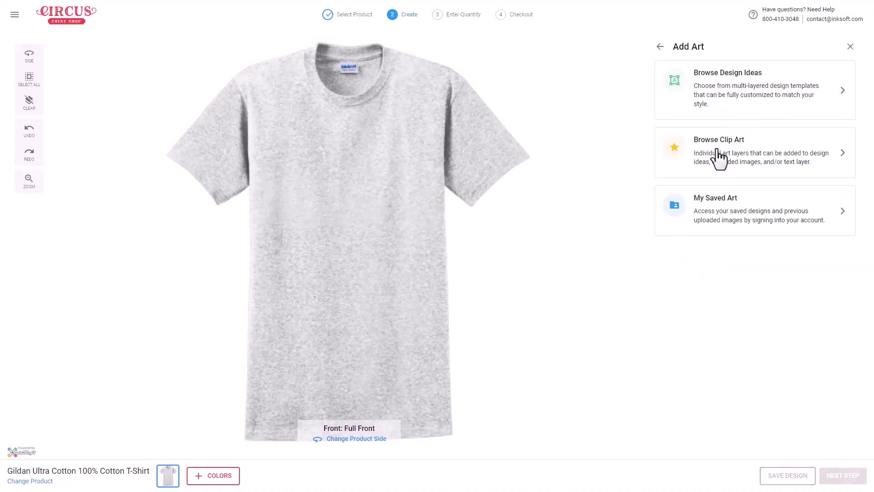
left_click(660, 48)
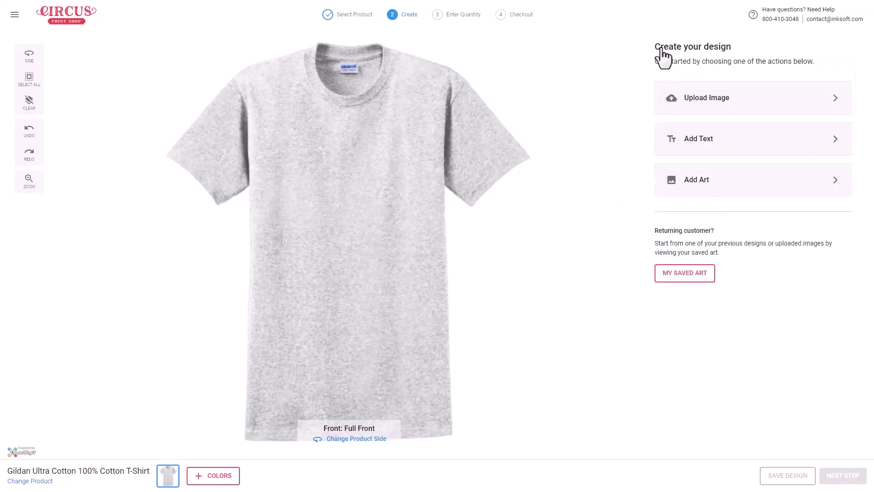
left_click(736, 110)
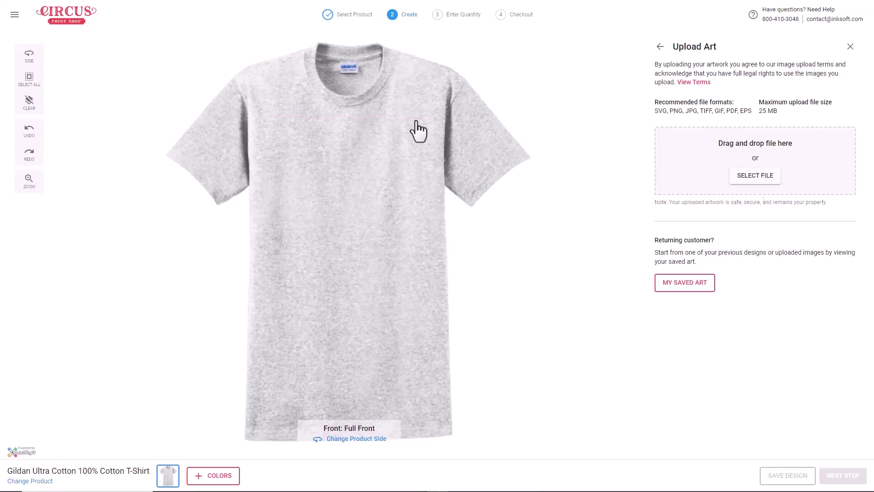
Step: Upload Central Baseball 01 JPG from the JPEG with white background folder, removing all white
double_click(154, 77)
left_click(132, 73)
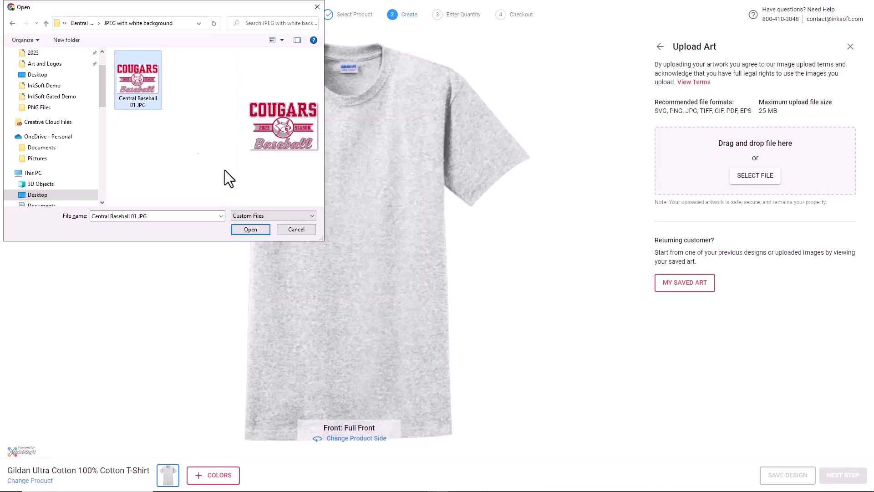
left_click(250, 230)
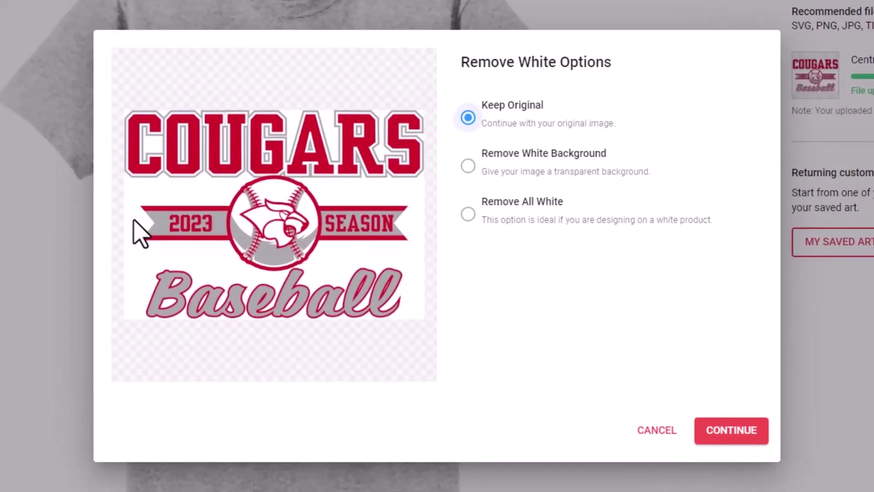
left_click(468, 167)
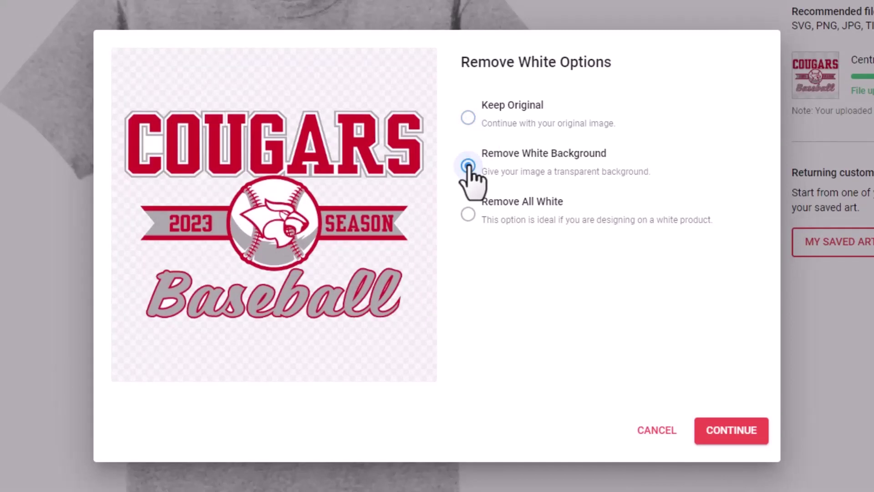
left_click(467, 214)
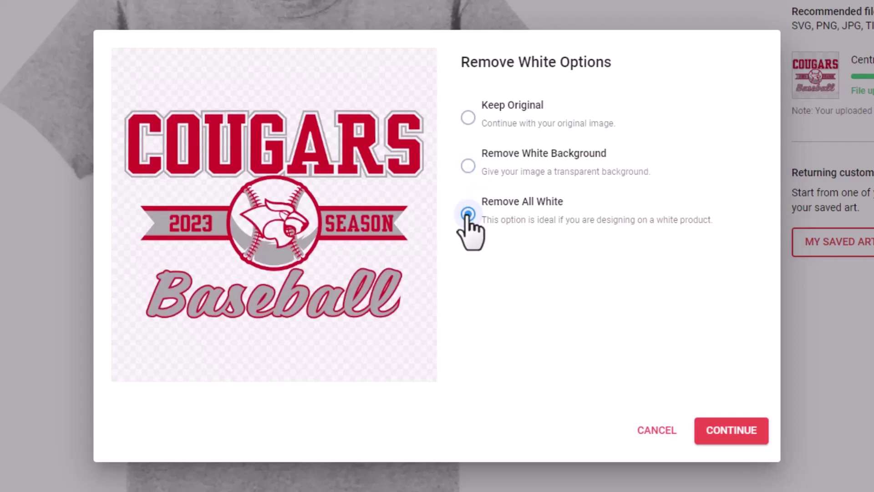
left_click(707, 431)
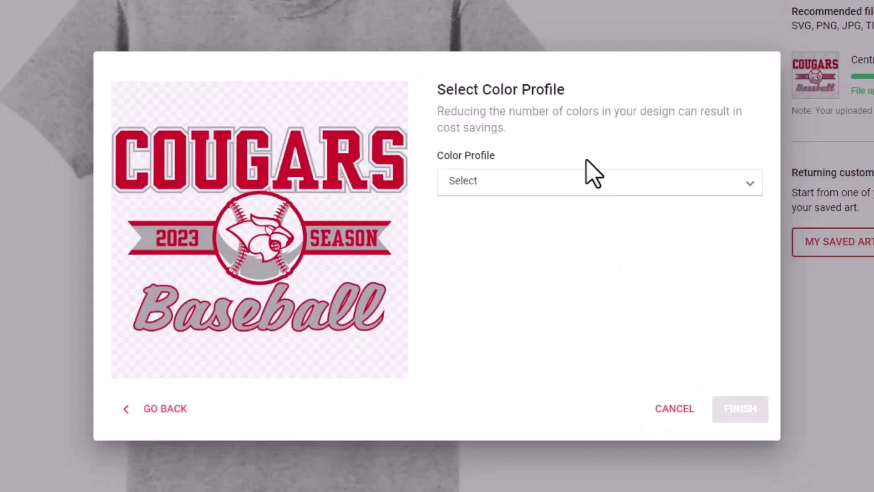
Step: Set the Cougars art to a 2 Color profile, recolour grey to Navy, and finish
left_click(743, 185)
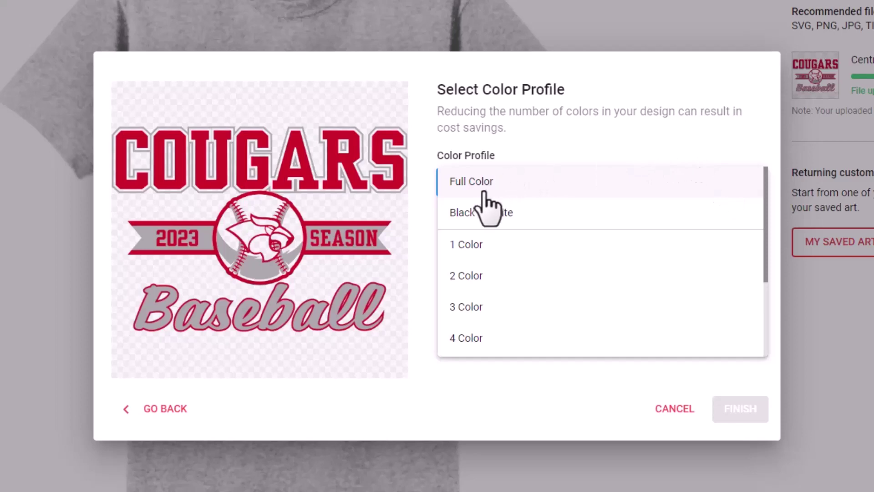
left_click(476, 246)
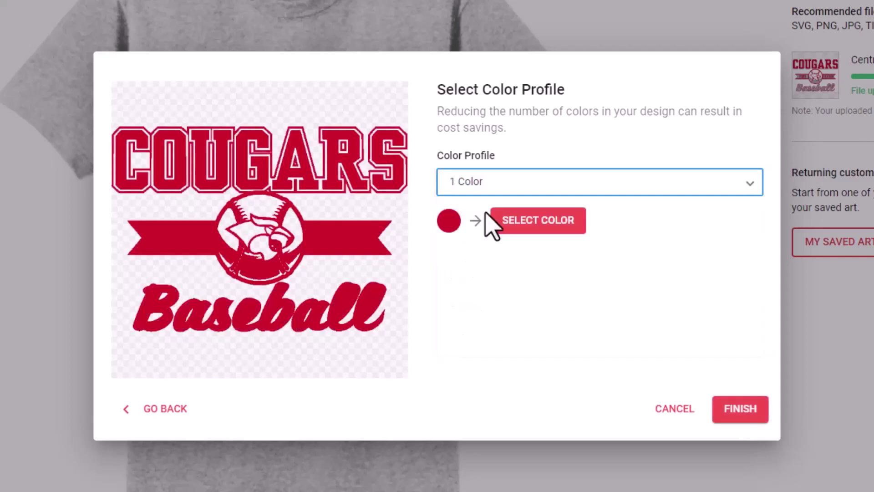
left_click(750, 185)
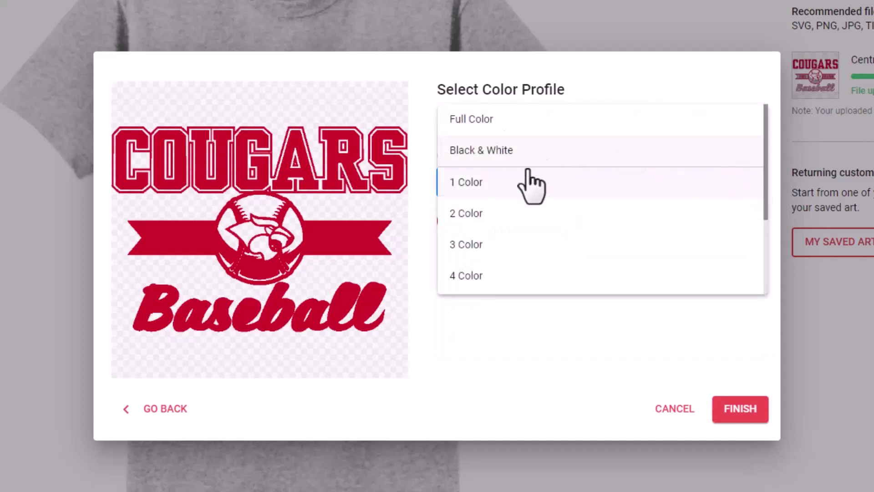
left_click(471, 213)
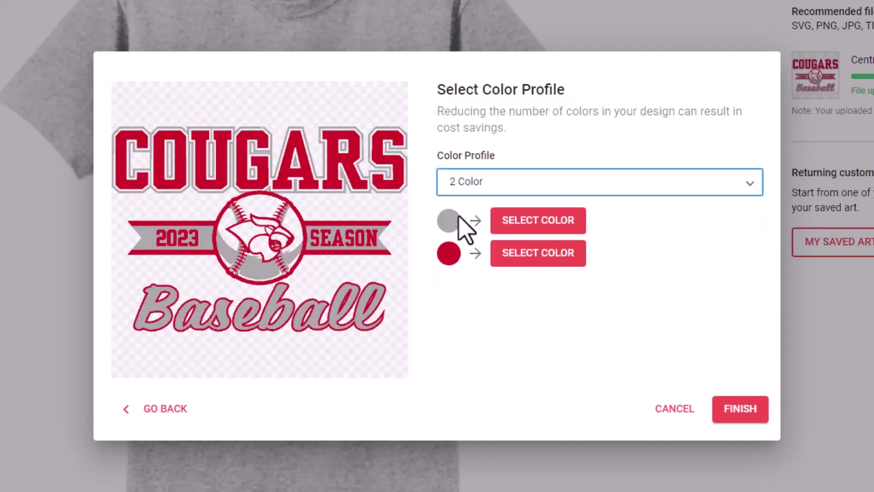
left_click(533, 220)
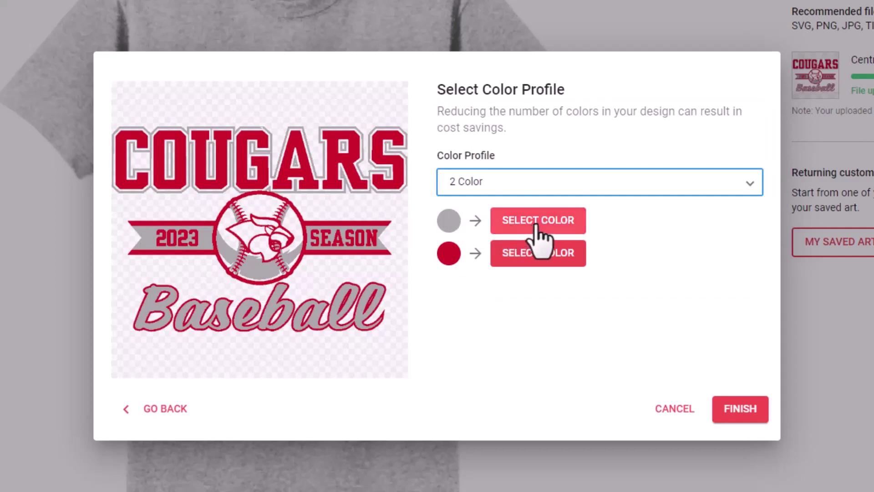
left_click(467, 369)
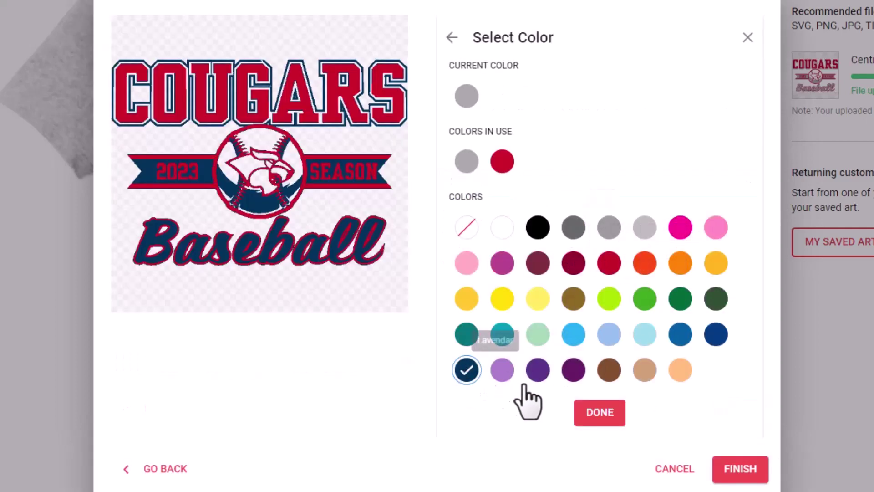
left_click(598, 412)
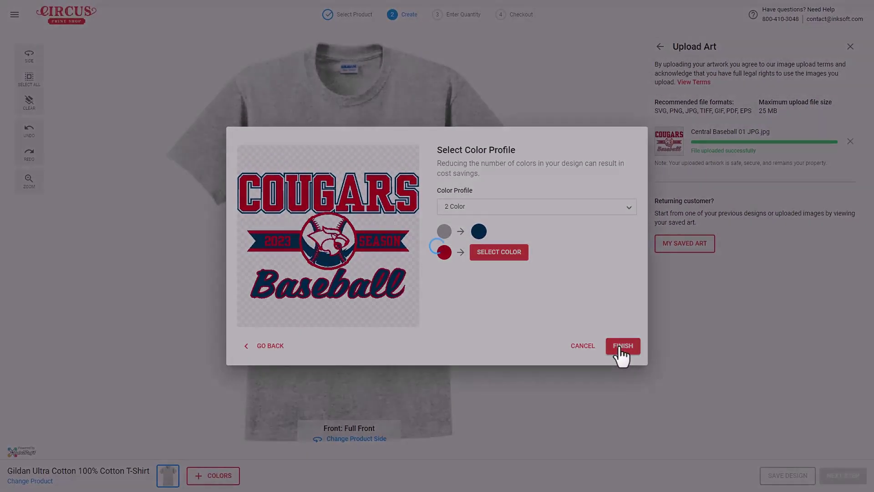
left_click(623, 345)
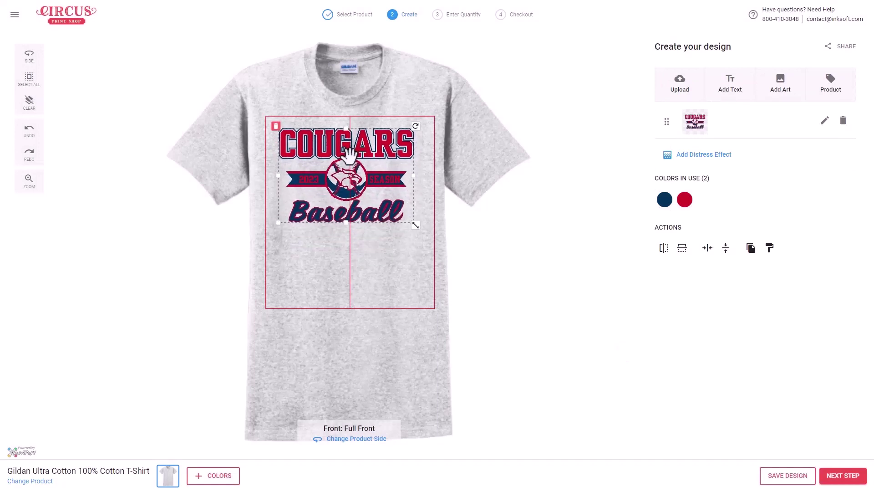
Step: Enlarge and centre the Cougars art and confirm its red, then delete it from the shirt
left_click_drag(413, 224, 425, 228)
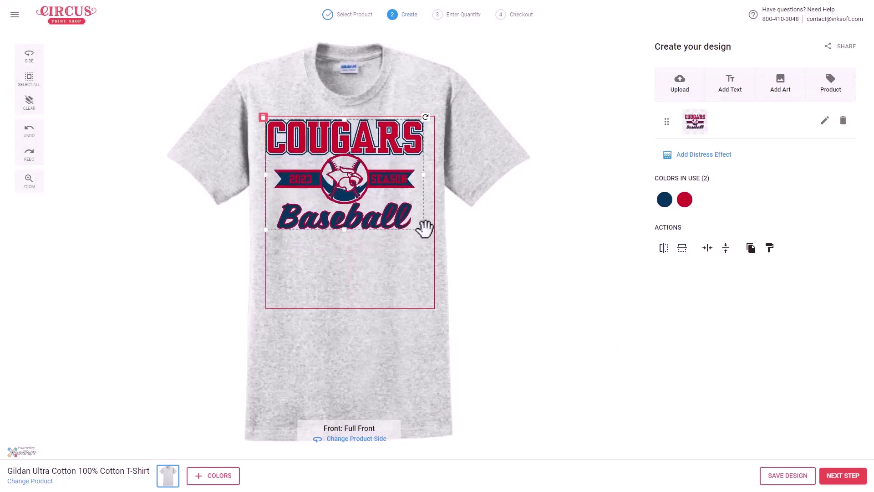
left_click_drag(389, 186, 392, 183)
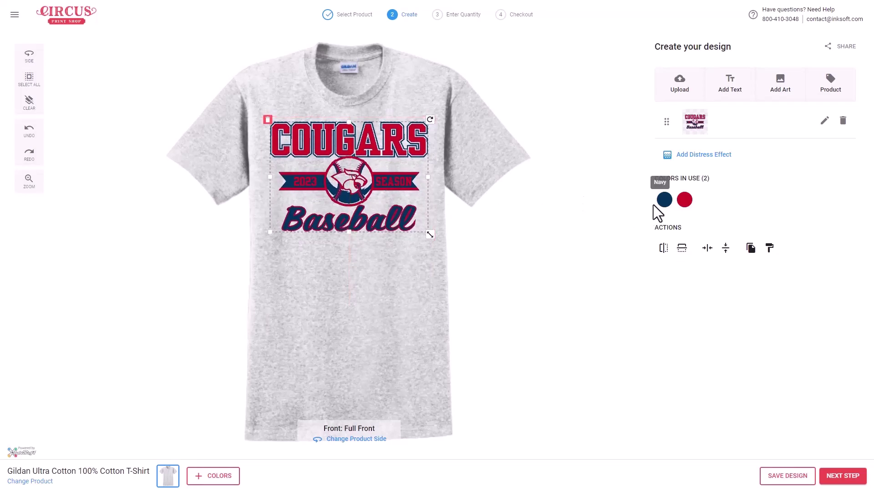
left_click(684, 201)
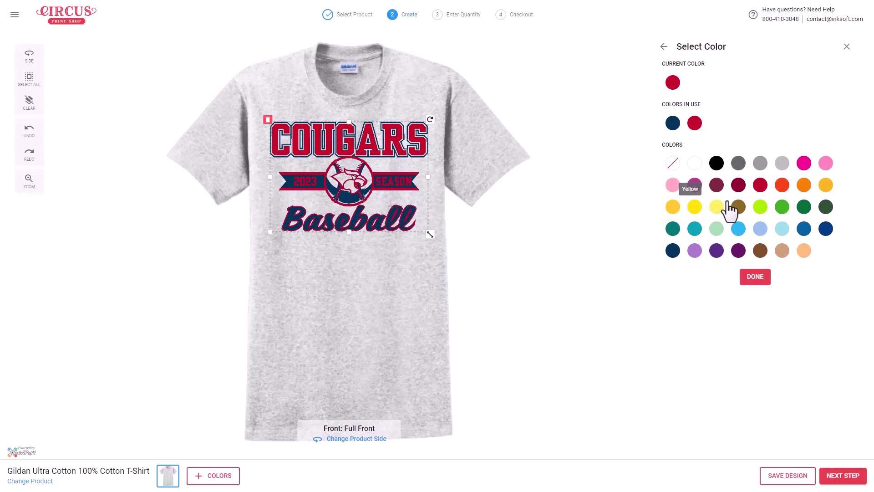
left_click(760, 185)
left_click(757, 277)
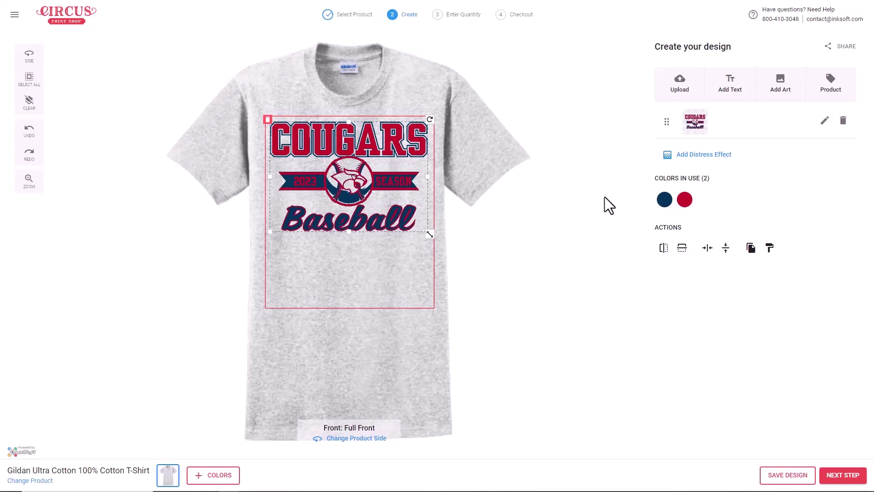
left_click(268, 119)
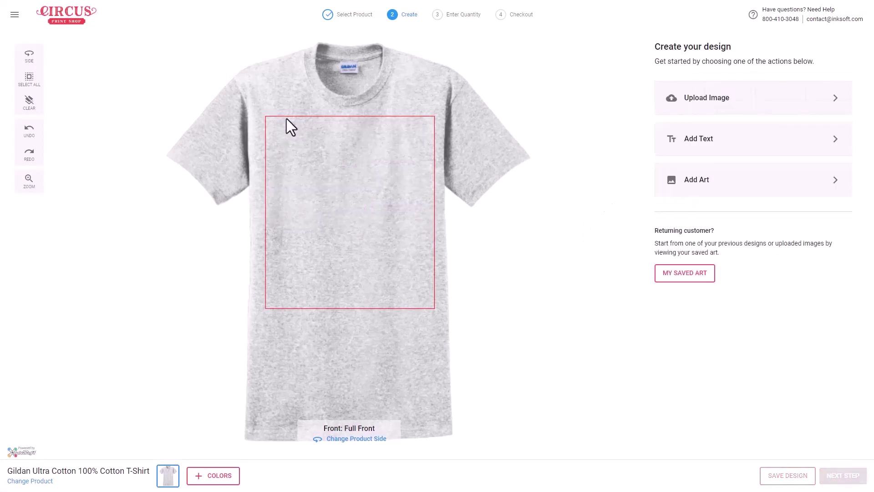
left_click(724, 192)
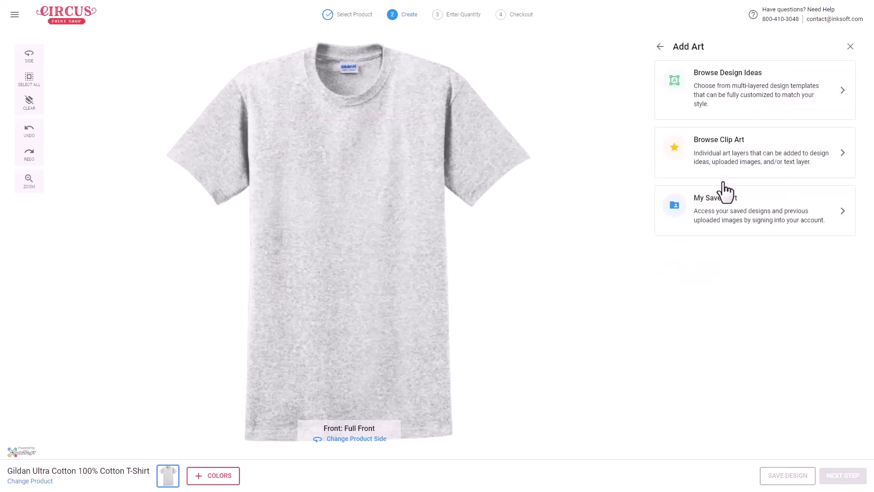
Step: Add the Viking Pride design from Design Ideas under Sports & Athletics, Soccer
left_click(754, 96)
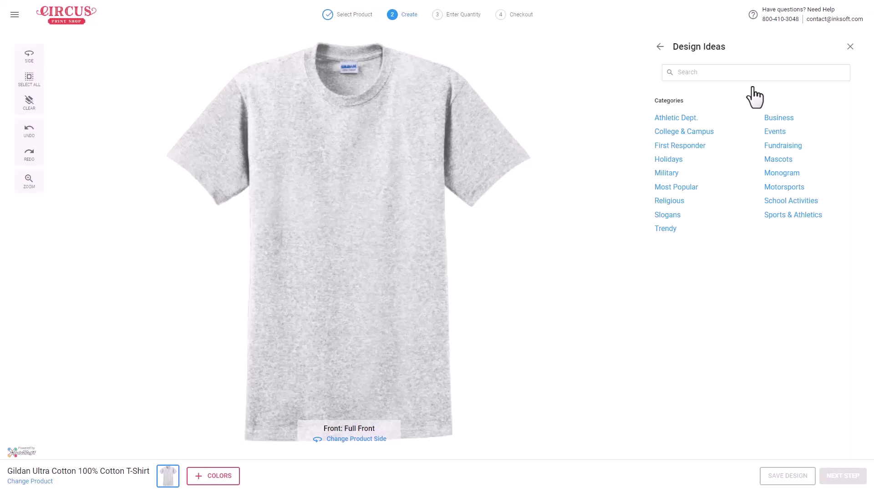
left_click(781, 215)
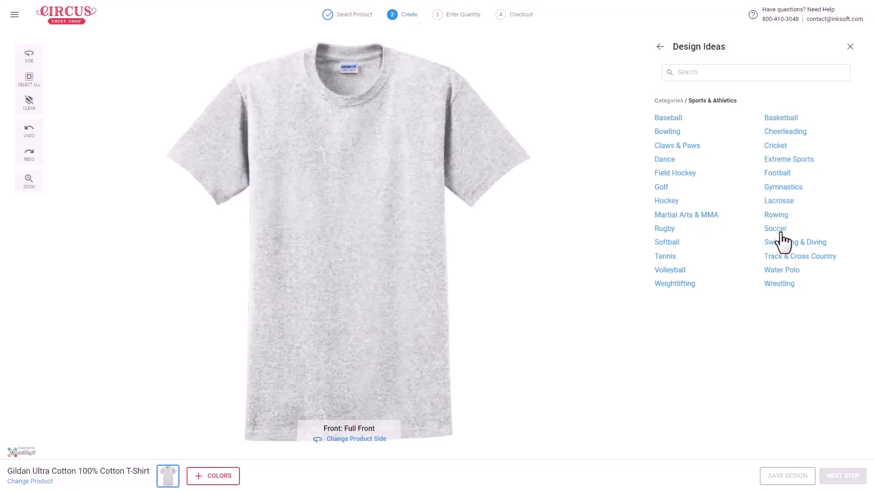
left_click(775, 228)
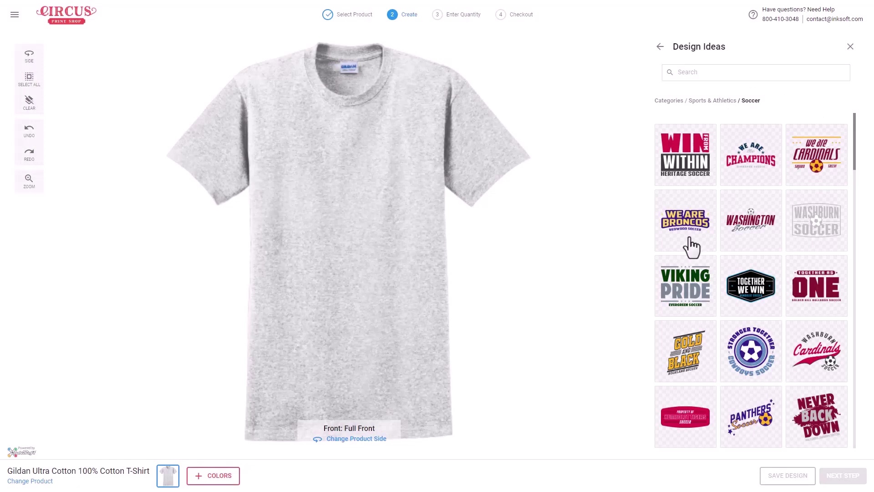
left_click(685, 296)
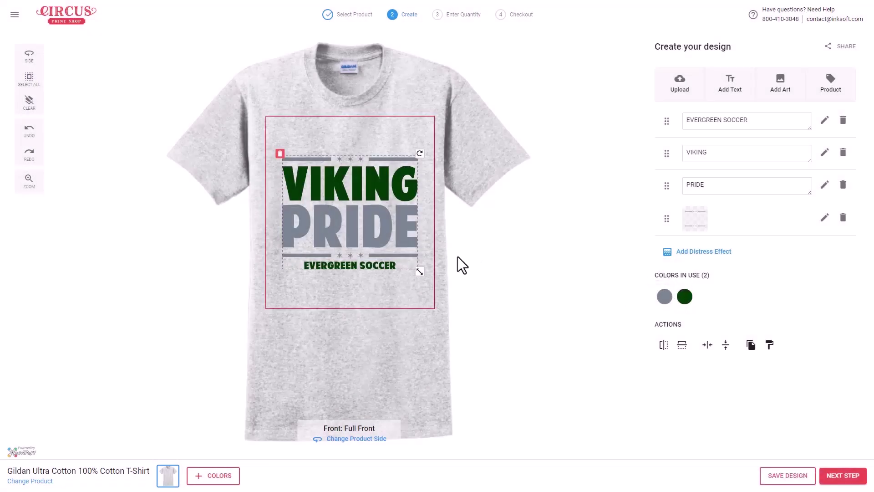
Step: Move the design higher and change VIKING to COUGARS, shrinking that text slightly
left_click_drag(382, 220, 381, 199)
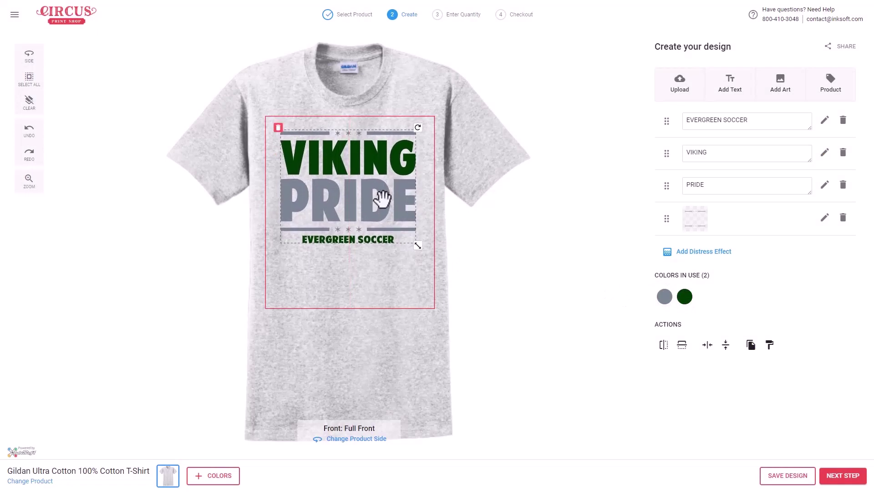
left_click(716, 154)
left_click_drag(712, 154, 662, 142)
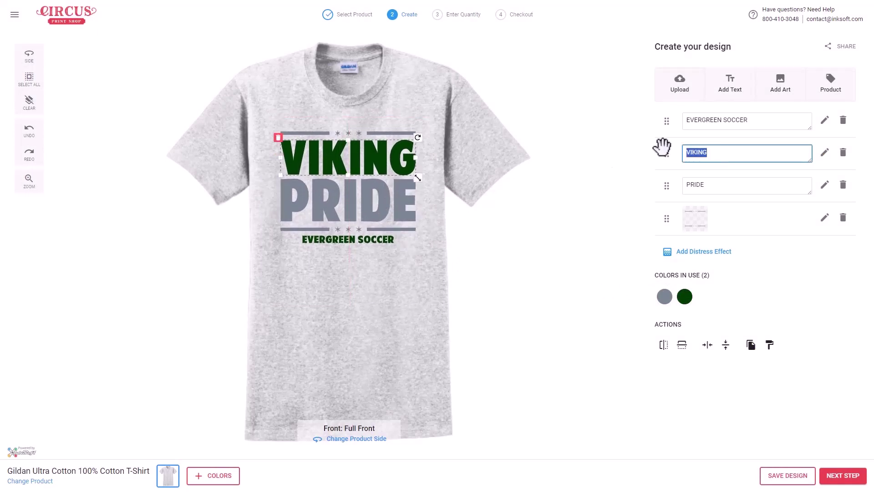
type("COUGARS")
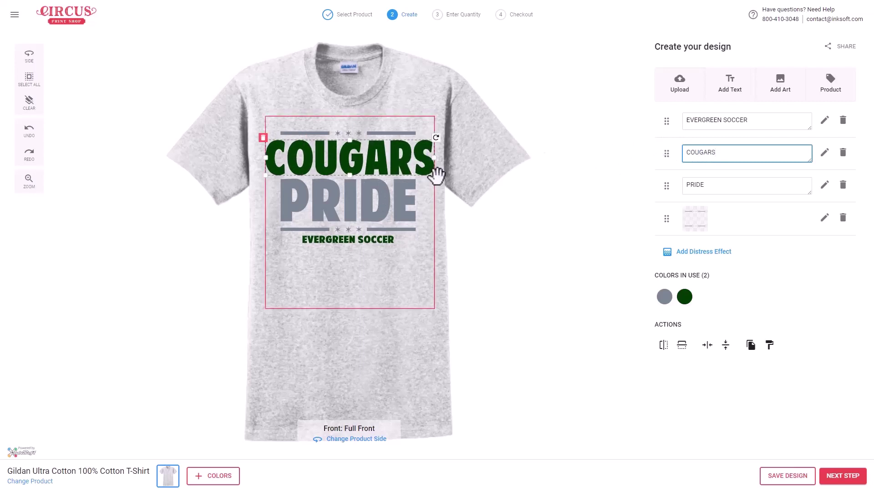
left_click_drag(436, 174, 421, 172)
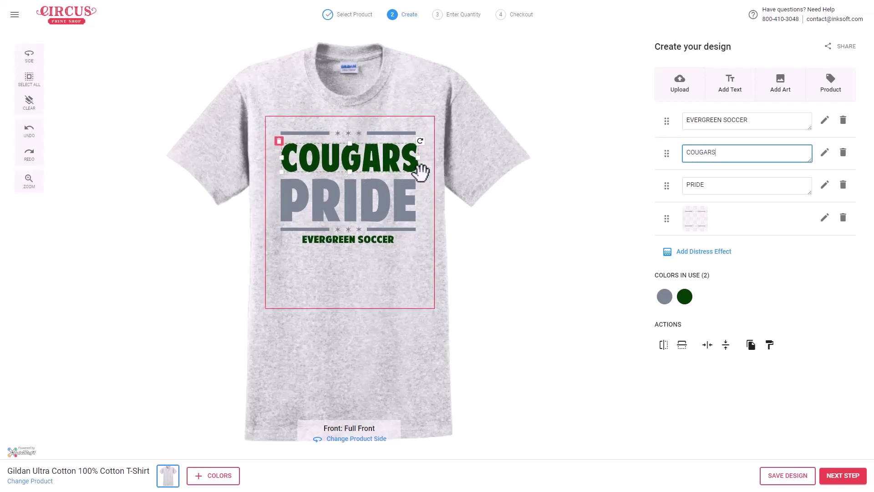
Step: Recolour the design's green parts red and its grey parts navy
left_click(685, 298)
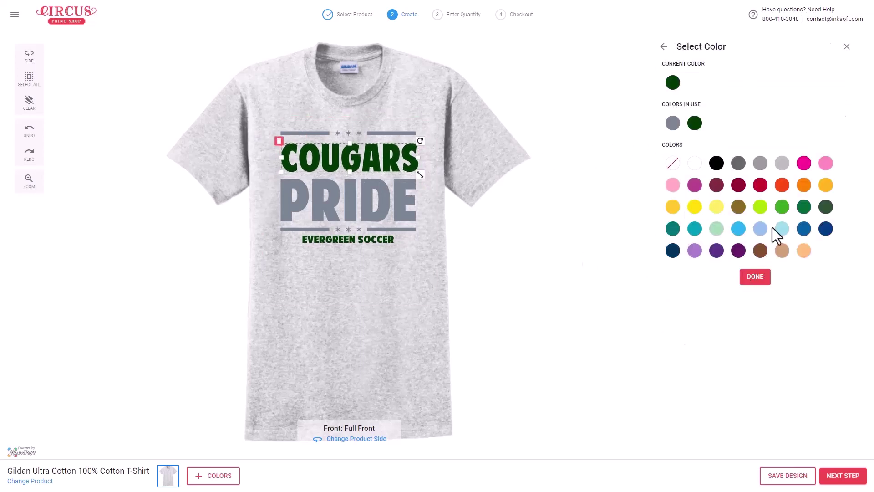
left_click(760, 185)
left_click(756, 279)
left_click(665, 297)
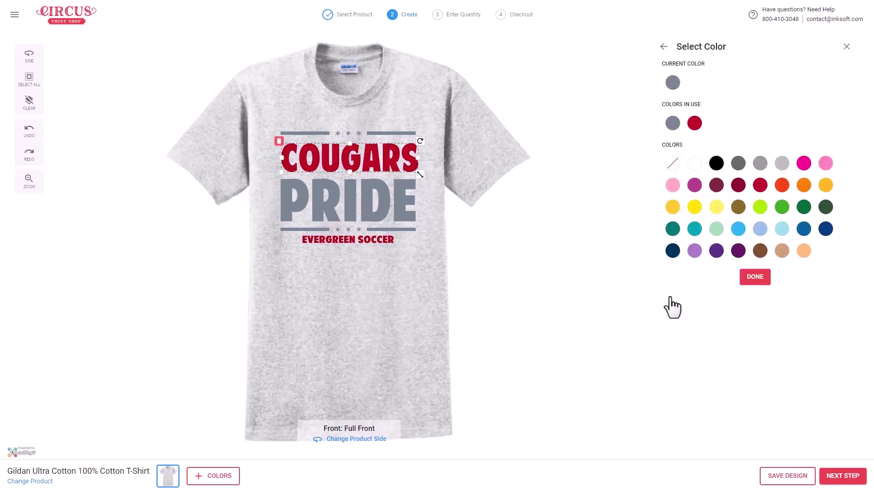
left_click(672, 251)
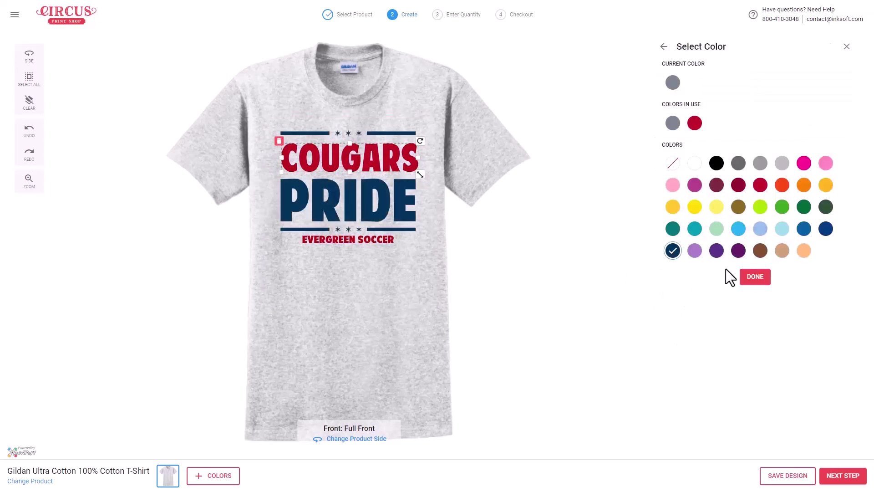
left_click(755, 277)
Step: Replace the word EVERGREEN with CENTRAL in the bottom text line
left_click_drag(723, 120, 662, 117)
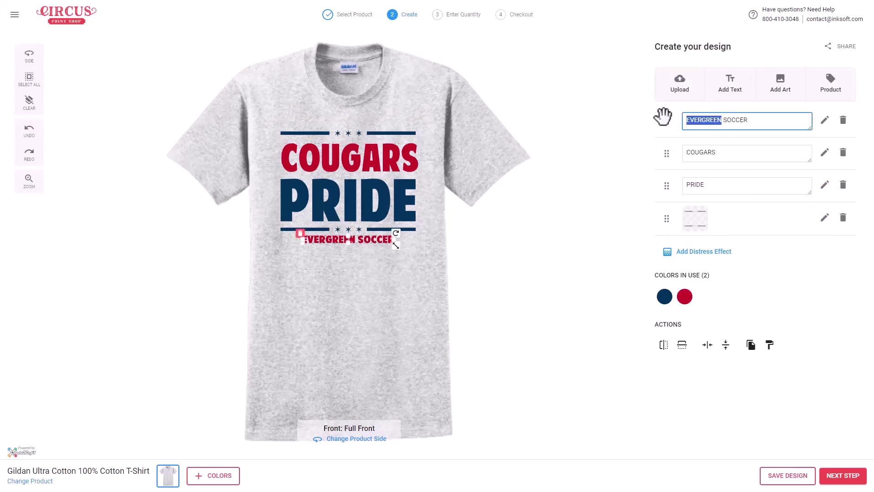
type("CE")
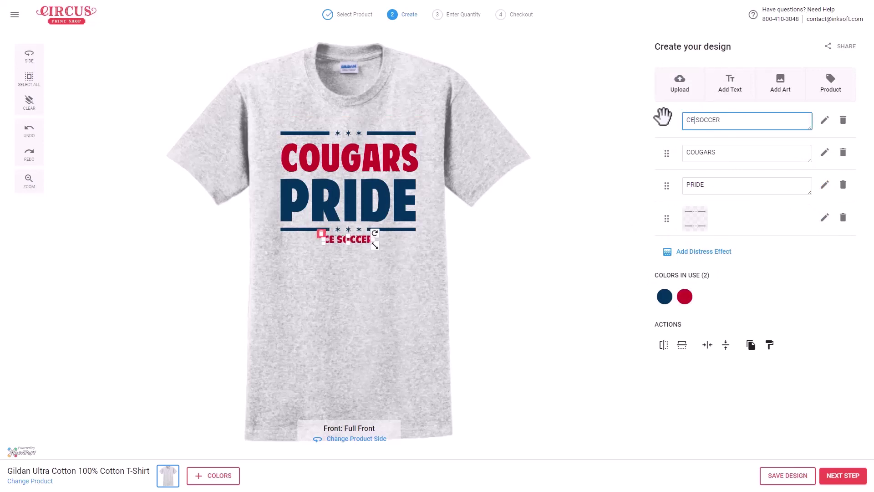
type("NTRAL")
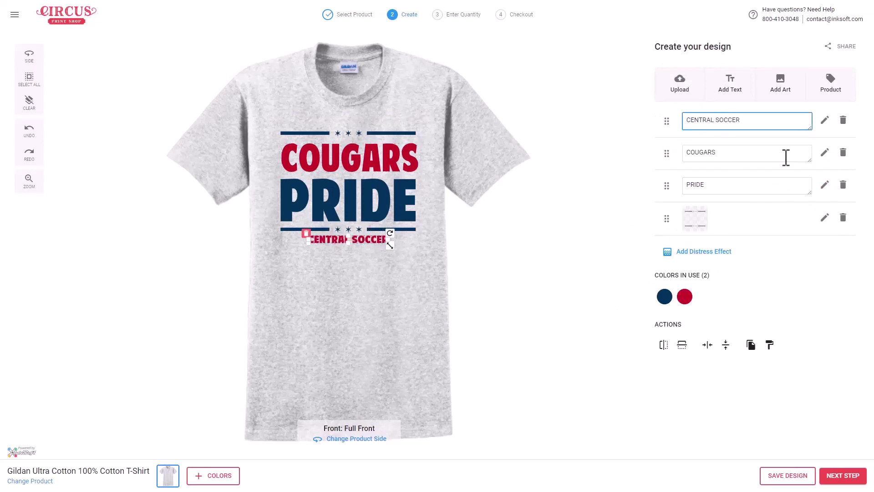
left_click(550, 225)
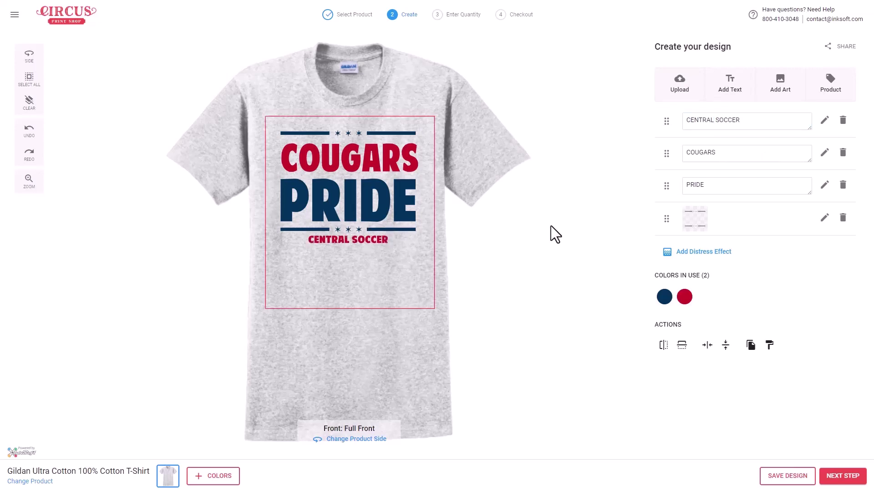
Step: Search the clip art library for 'cougar' and add the first result
left_click(780, 87)
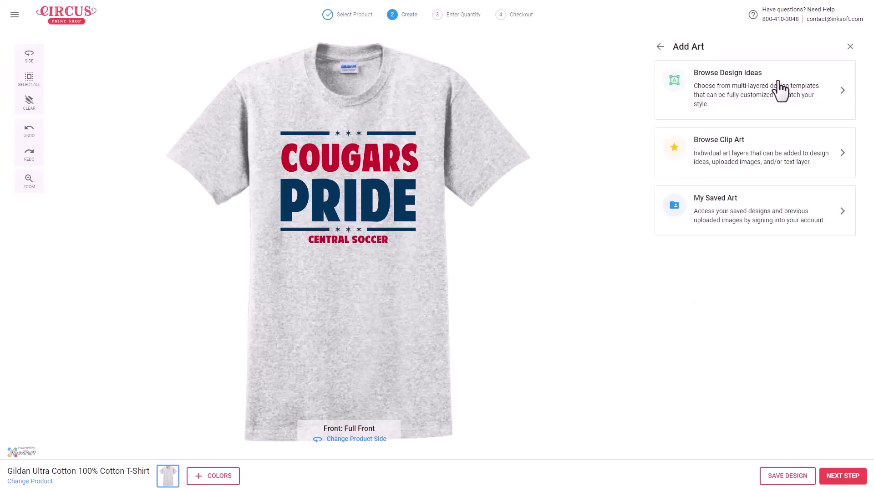
left_click(737, 154)
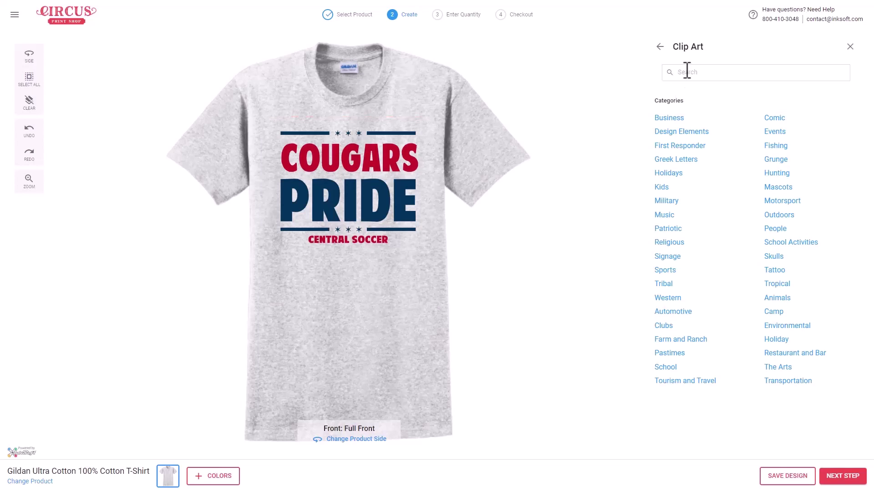
left_click(687, 70)
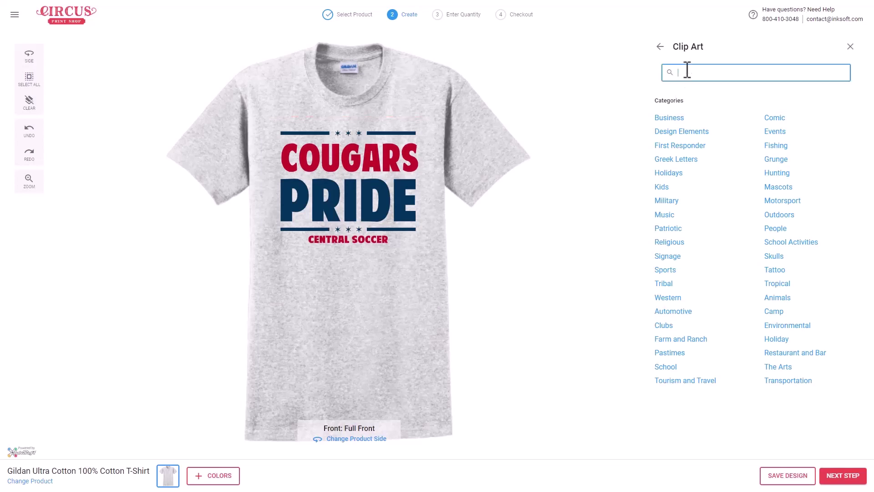
type("cougar")
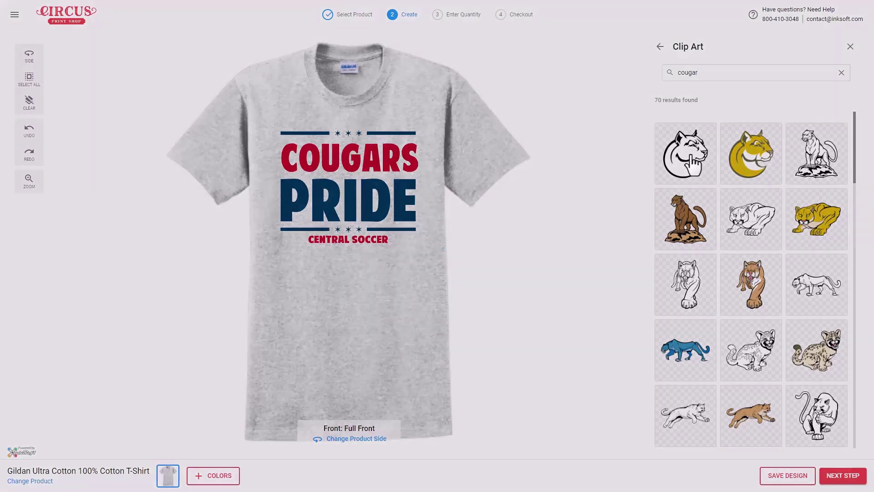
left_click(691, 155)
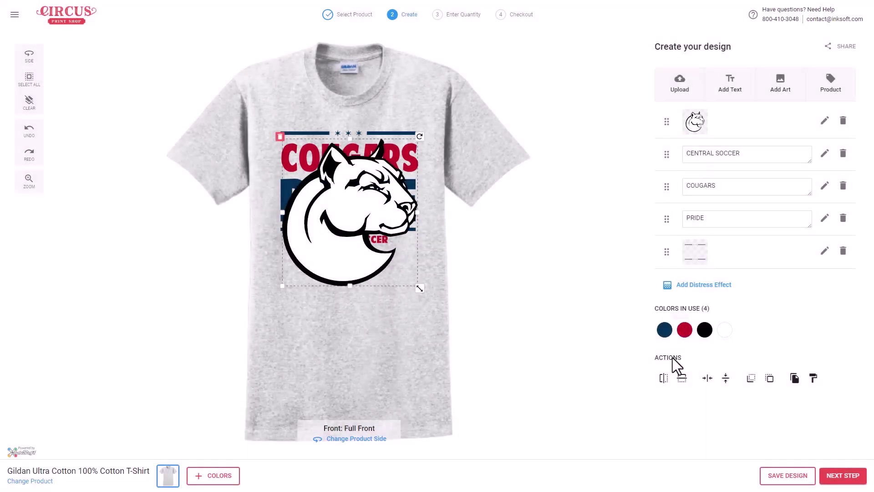
Step: Shrink the cougar clip art between COUGARS and PRIDE and change its black to navy
left_click_drag(418, 287, 381, 244)
left_click_drag(357, 205, 356, 177)
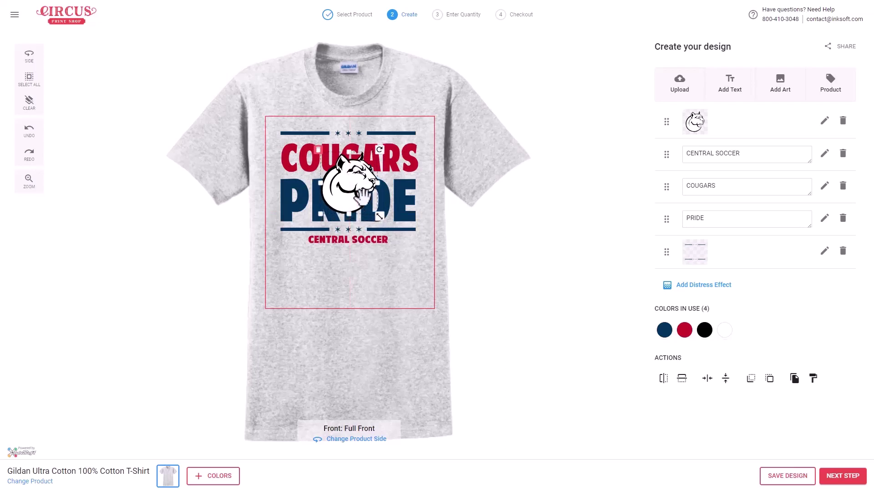
left_click_drag(372, 210, 369, 199)
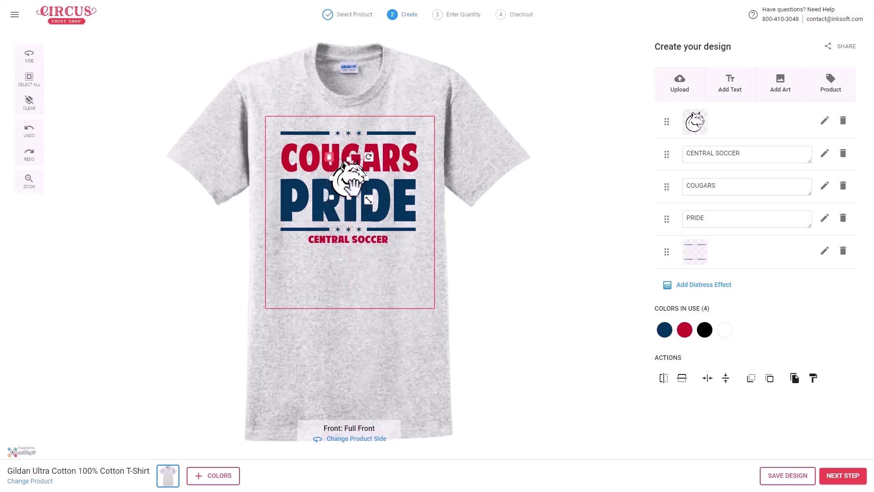
left_click(704, 330)
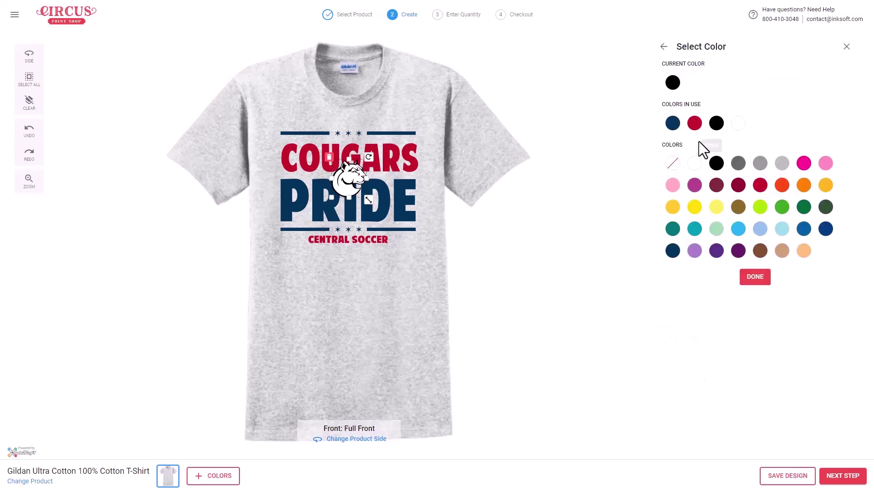
left_click(673, 123)
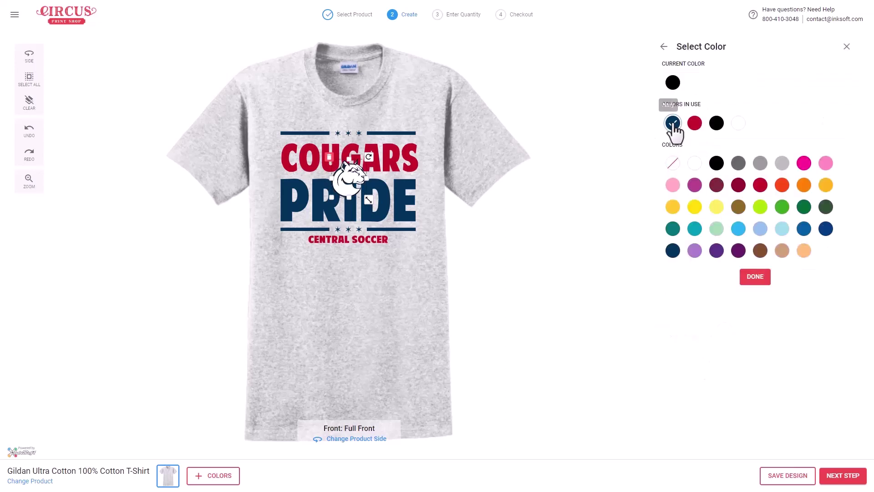
left_click(756, 276)
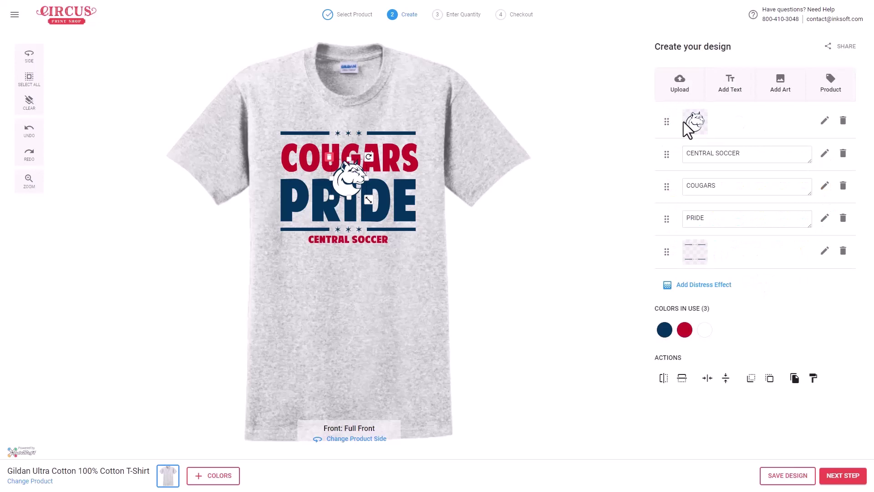
left_click(564, 292)
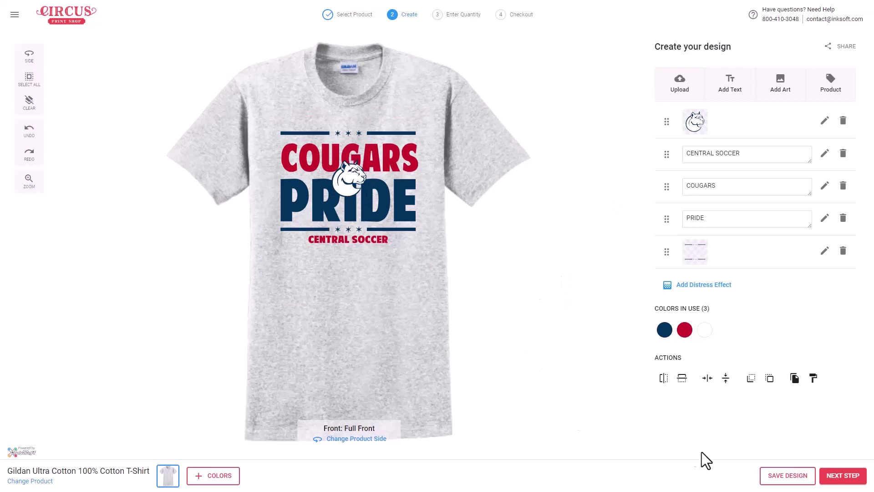
Step: Enter a quantity of 1 for size S and get the $24.82 price estimate
left_click(843, 475)
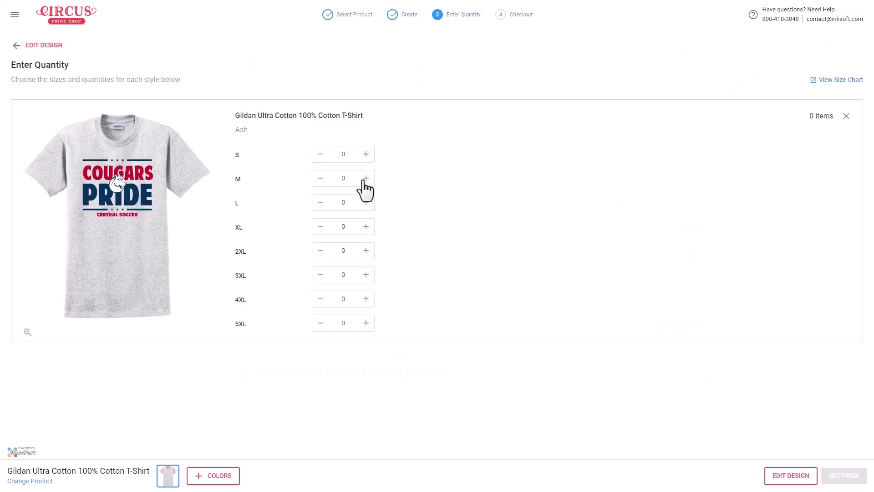
left_click(333, 156)
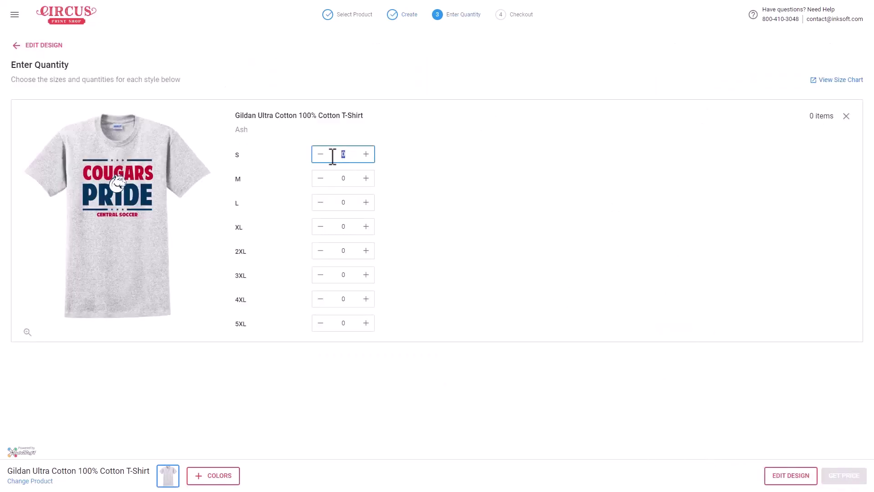
type("1")
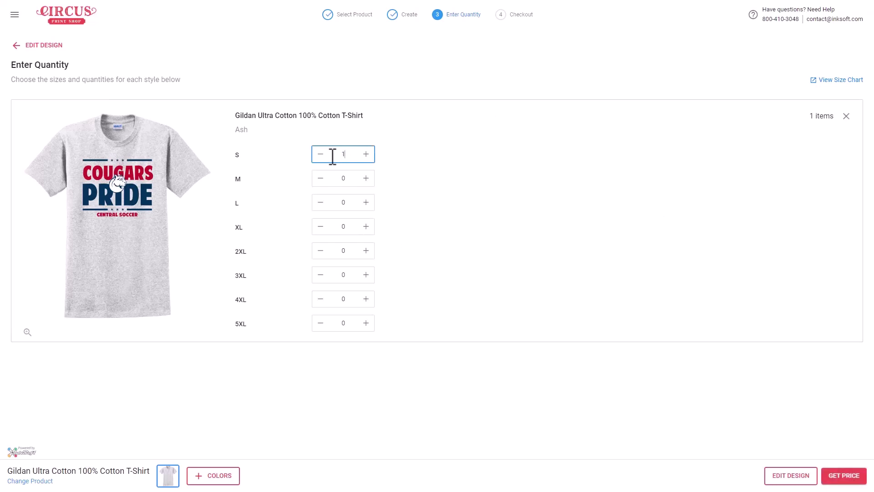
left_click(496, 208)
left_click(839, 482)
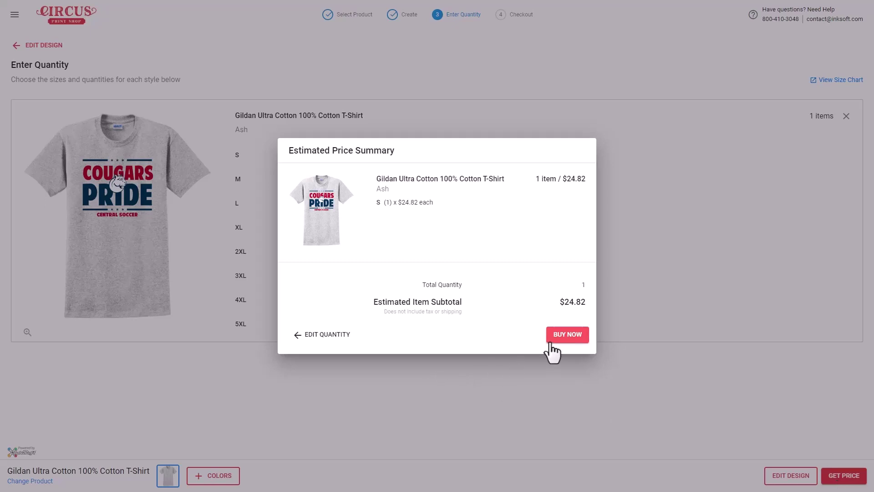
Step: Change quantities to 24 S, 48 M, 48 L, 24 XL and reprice at $6.92 per shirt
left_click(330, 337)
left_click(348, 154)
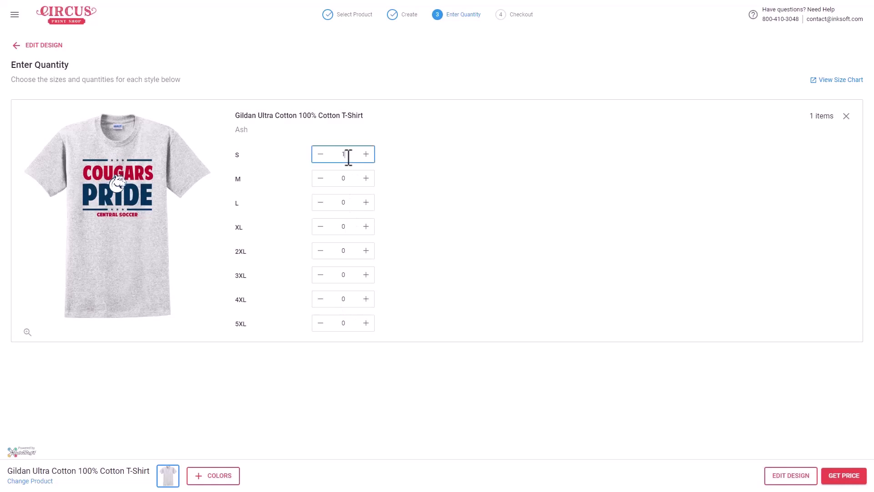
type("24")
left_click(332, 178)
type("48")
left_click(331, 202)
type("48")
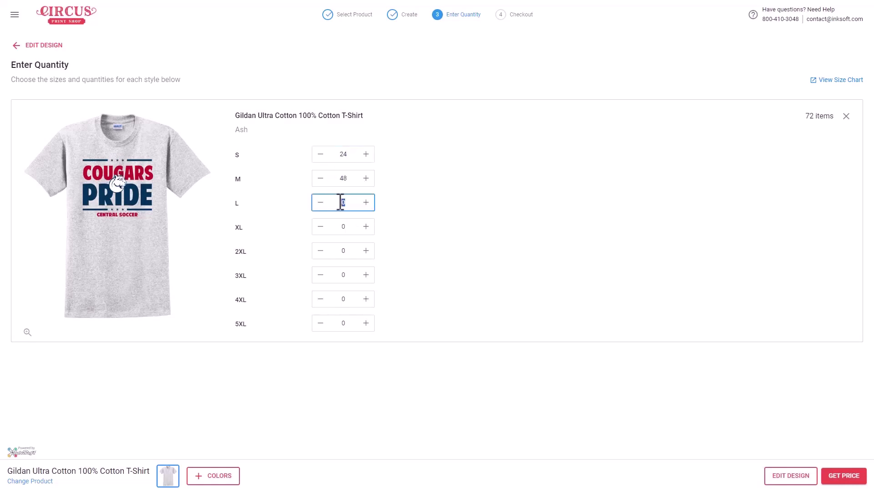
left_click(332, 226)
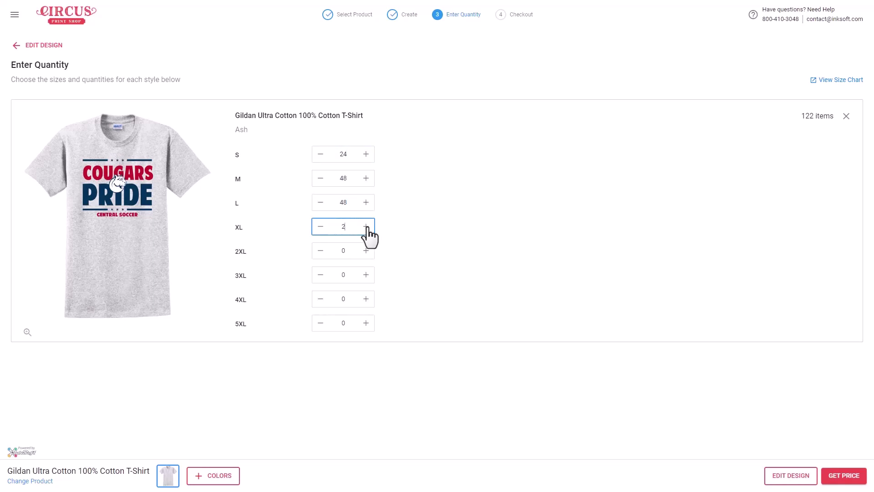
type("24")
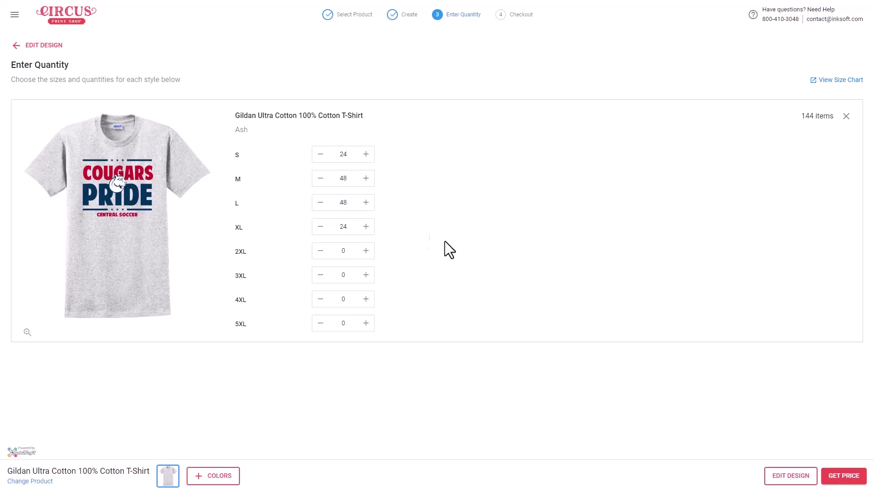
left_click(840, 479)
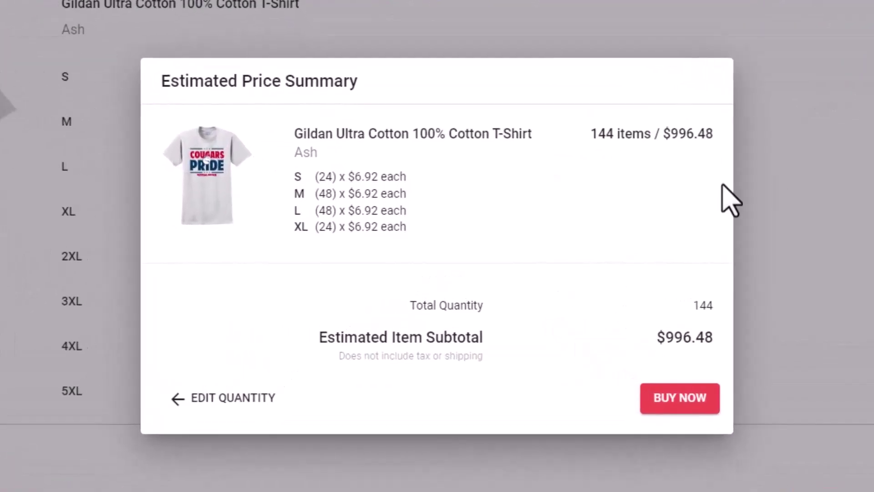